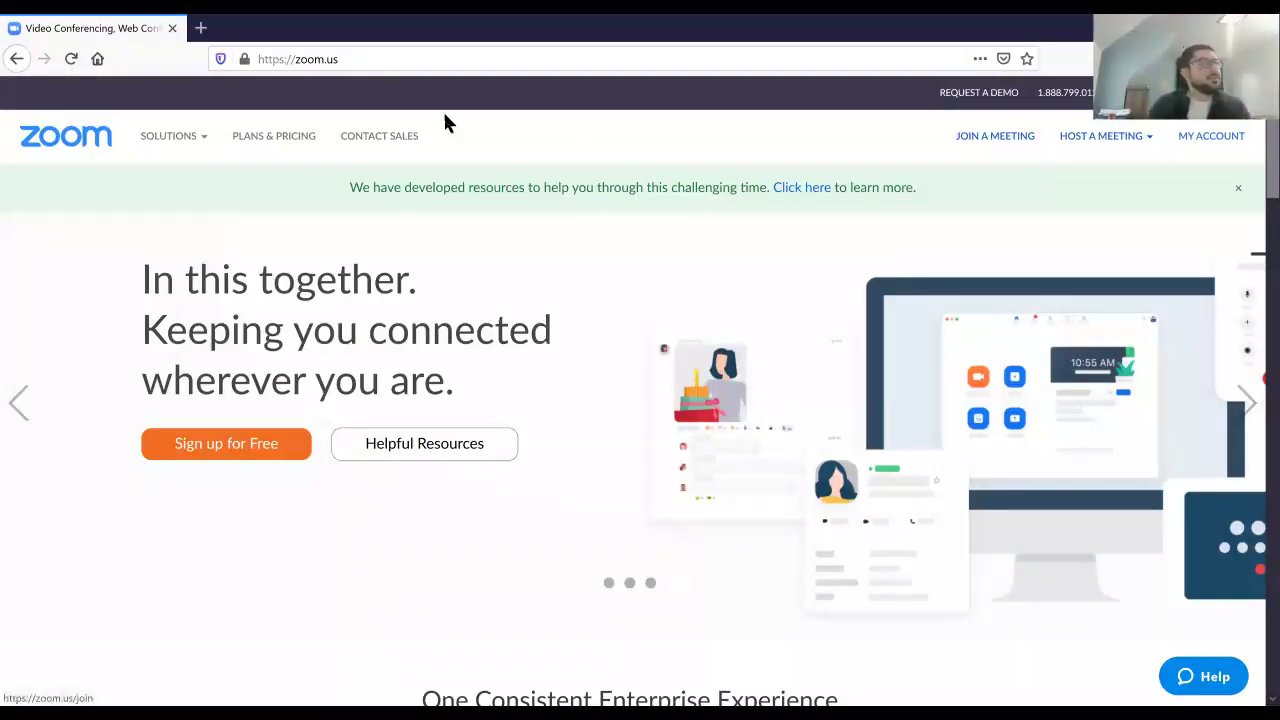
Go to the account's Reports section from My Account to see Usage and Meeting reports
{"action": "left_click", "coordinate": [338, 60]}
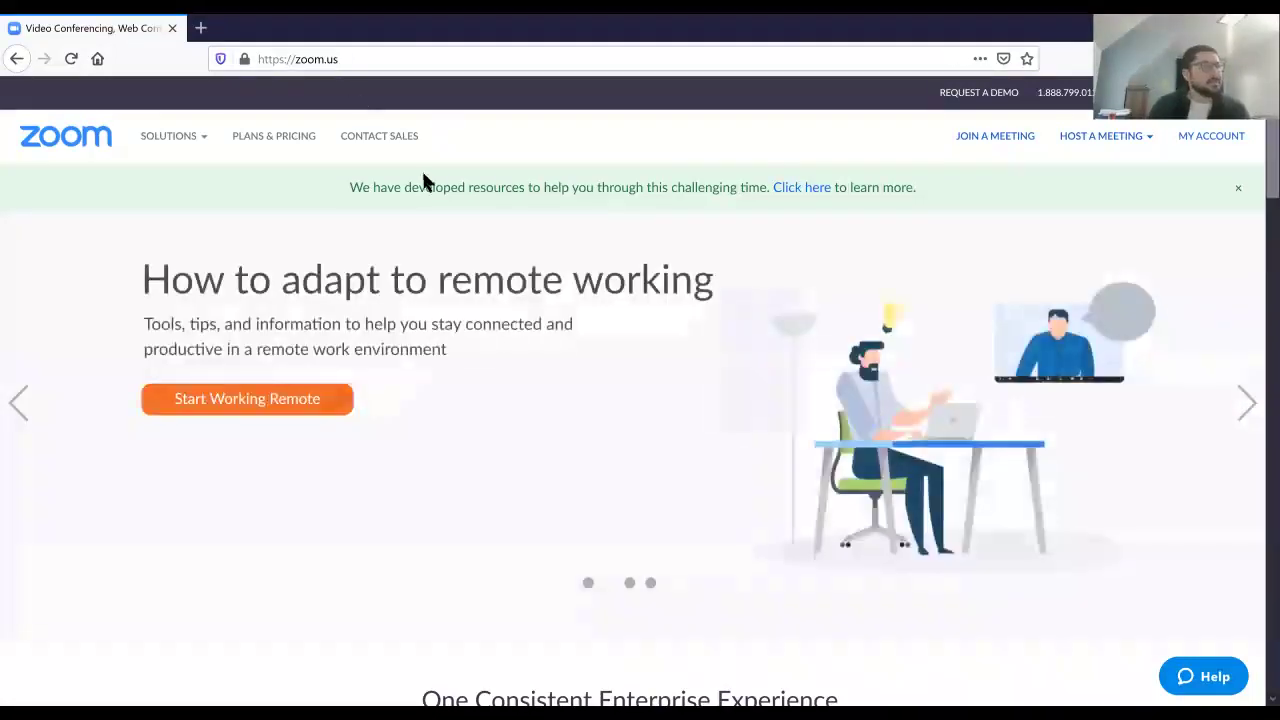
{"action": "left_click", "coordinate": [425, 181]}
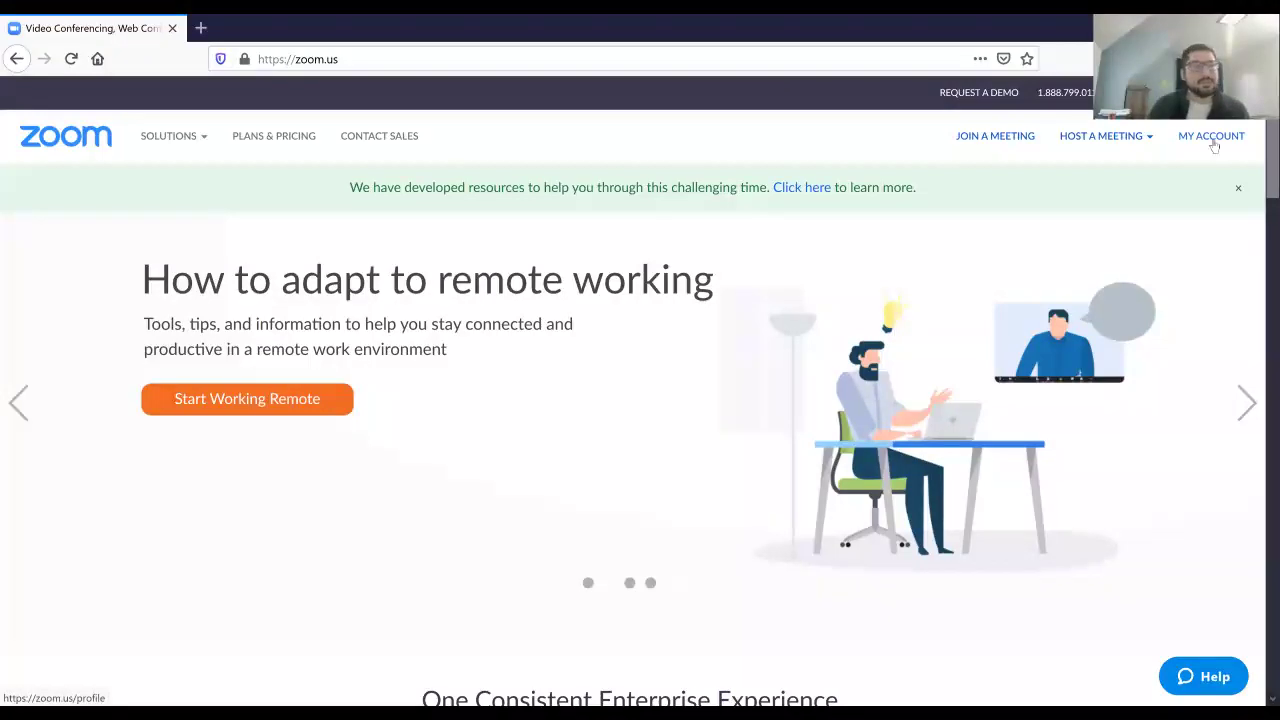
{"action": "left_click", "coordinate": [1209, 140]}
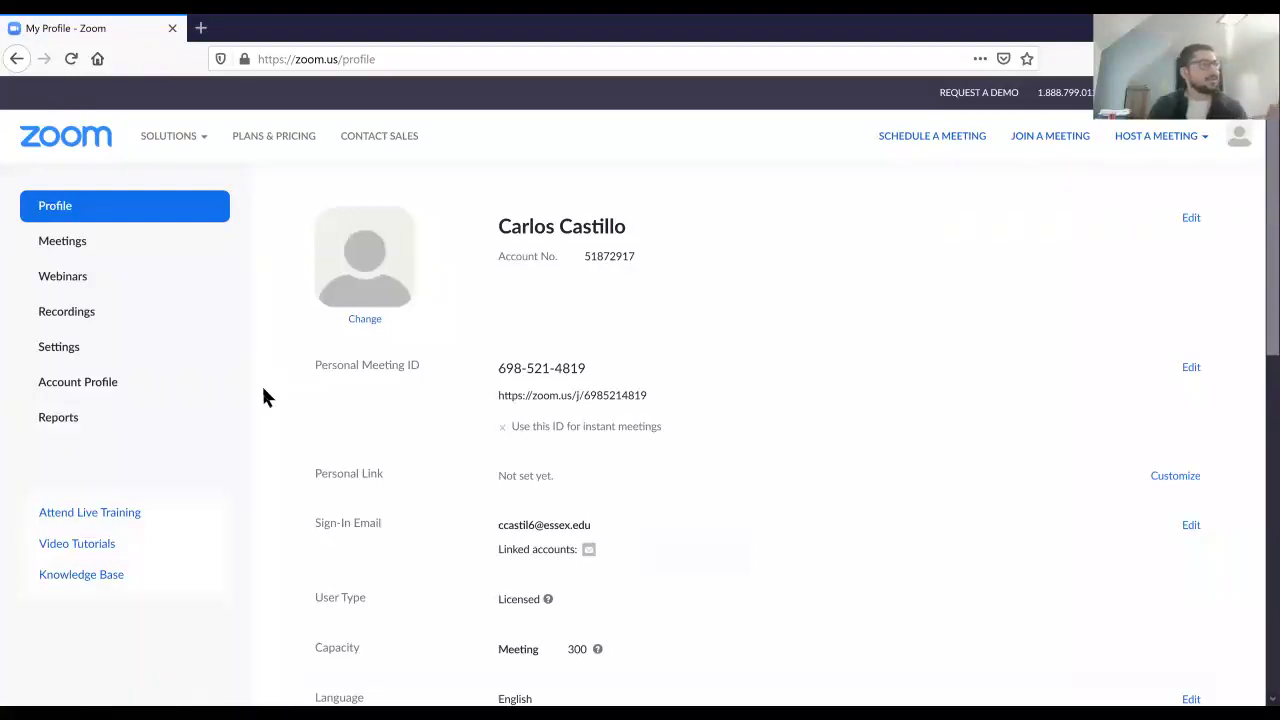
{"action": "left_click", "coordinate": [55, 424]}
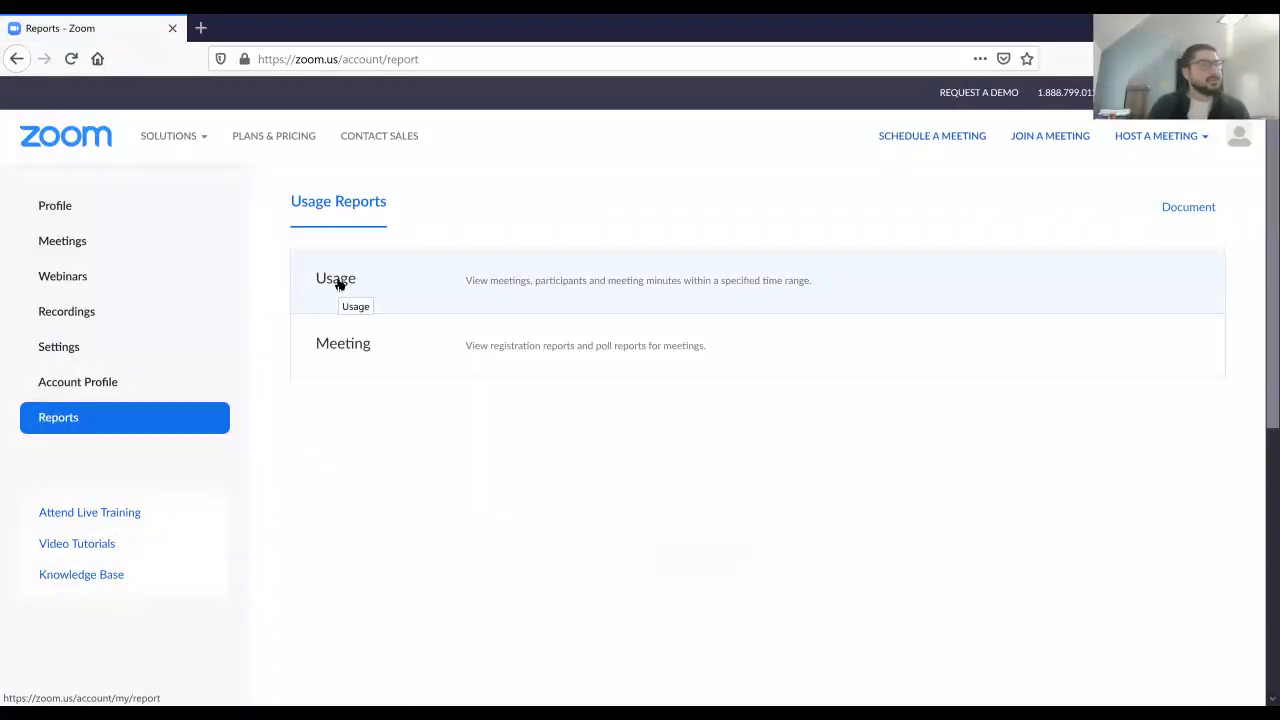
Run the Usage report for meetings from 03/23/2020 to 03/27/2020
{"action": "left_click", "coordinate": [339, 285]}
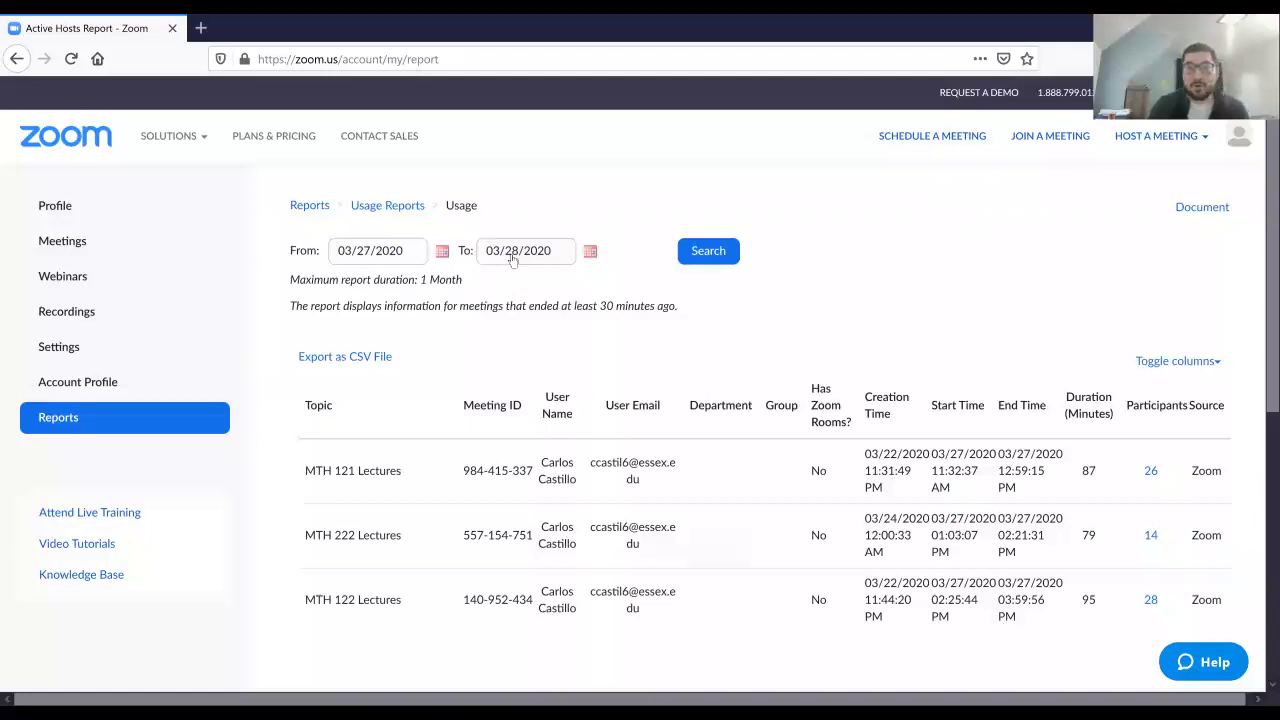
{"action": "left_click", "coordinate": [442, 251]}
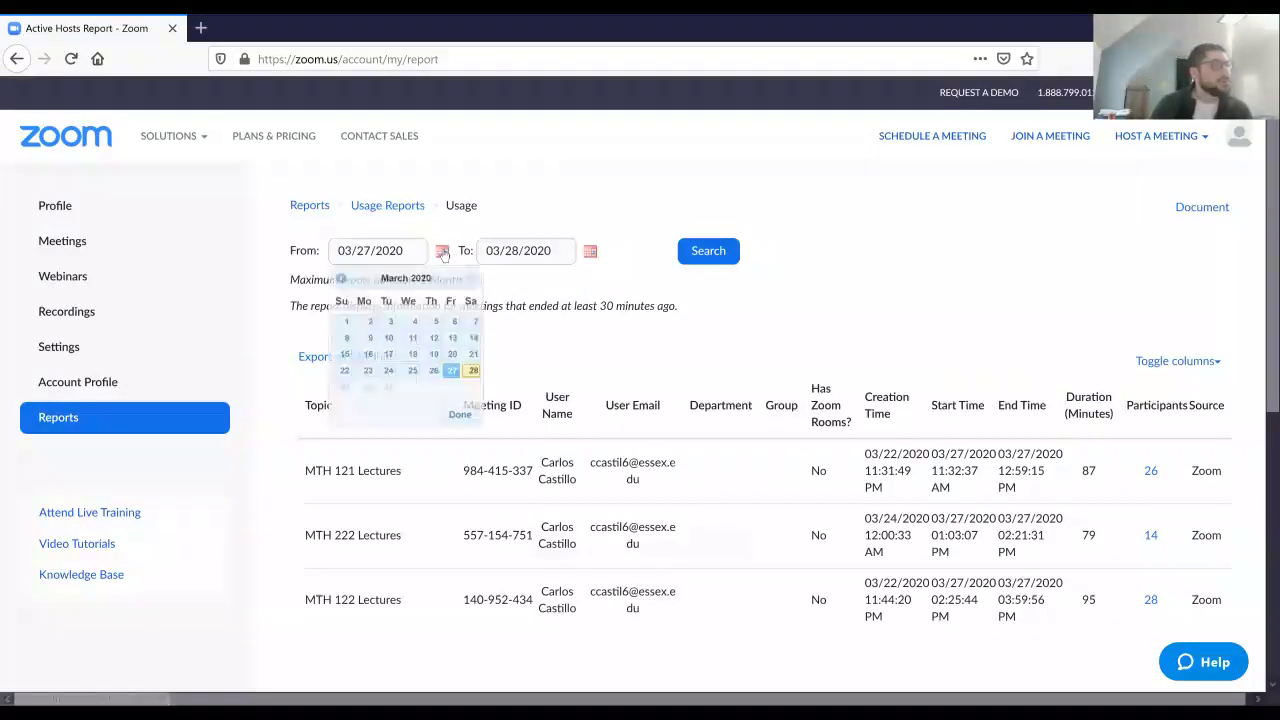
{"action": "left_click", "coordinate": [368, 370]}
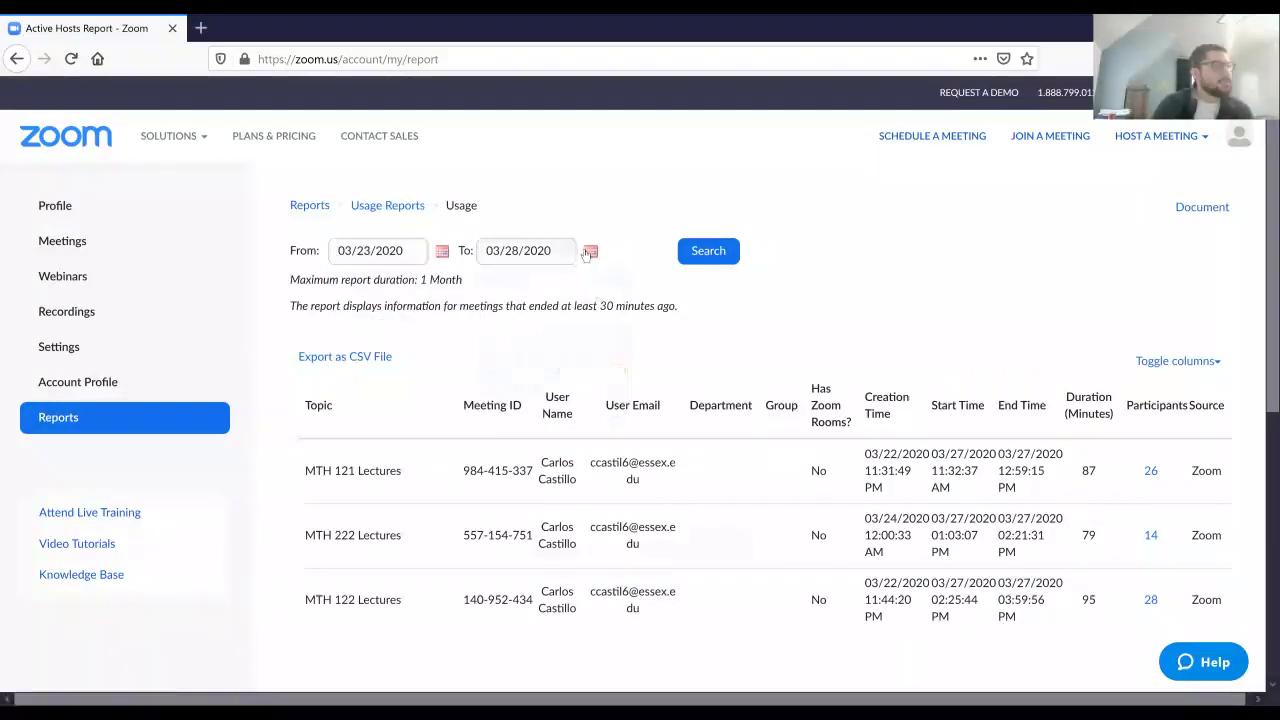
{"action": "left_click", "coordinate": [589, 252]}
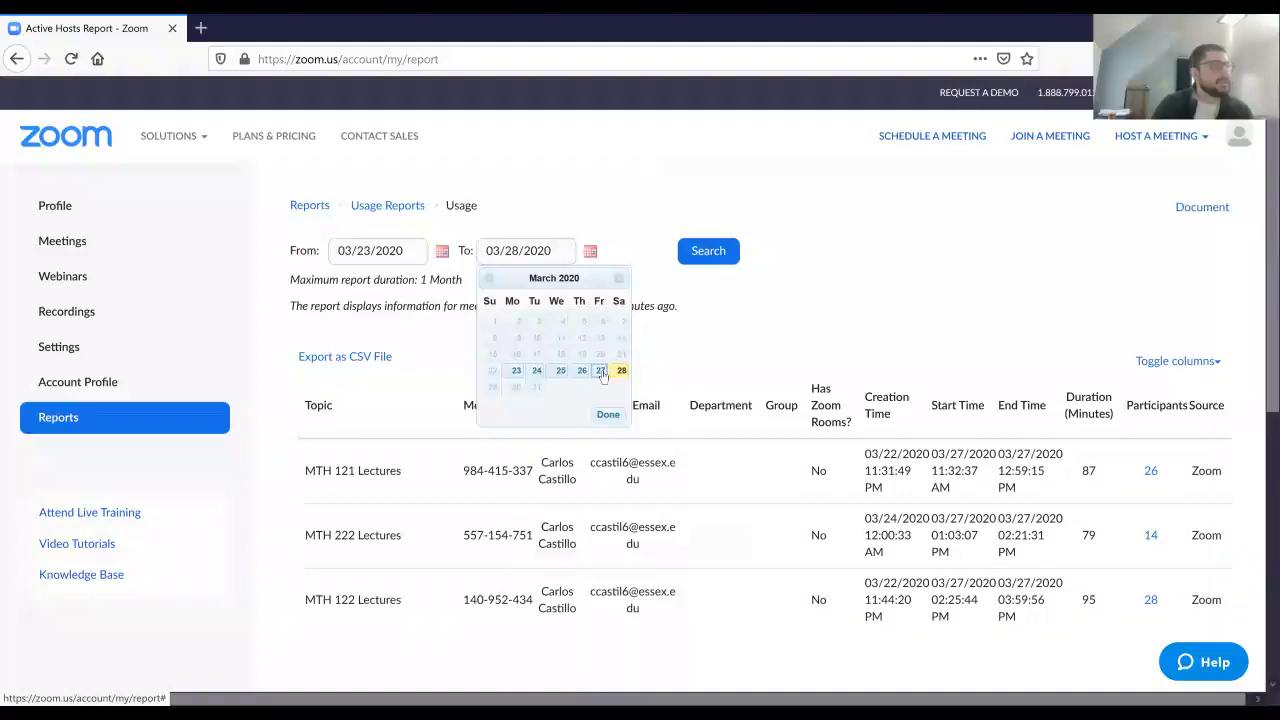
{"action": "left_click", "coordinate": [600, 371]}
{"action": "left_click", "coordinate": [708, 251]}
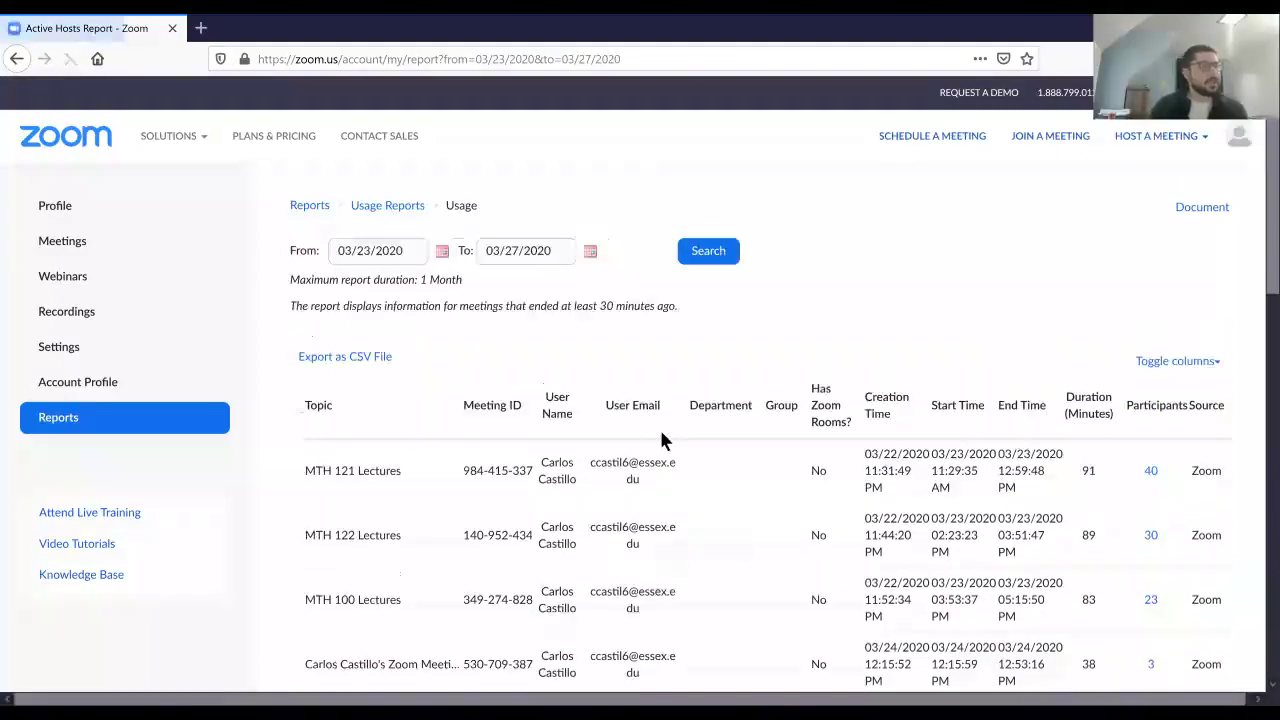
{"action": "scroll", "coordinate": [663, 437], "scroll_direction": "down", "scroll_amount": 10}
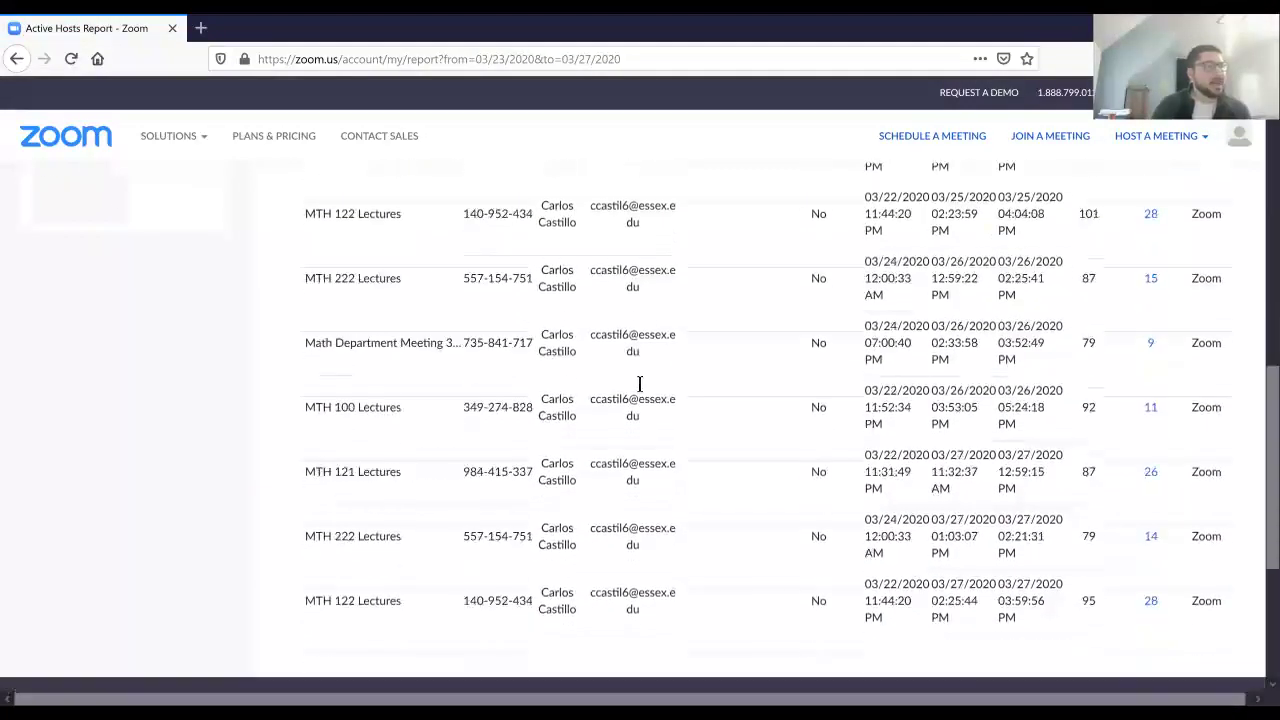
{"action": "scroll", "coordinate": [639, 384], "scroll_direction": "down", "scroll_amount": 3}
{"action": "scroll", "coordinate": [640, 390], "scroll_direction": "up", "scroll_amount": 15}
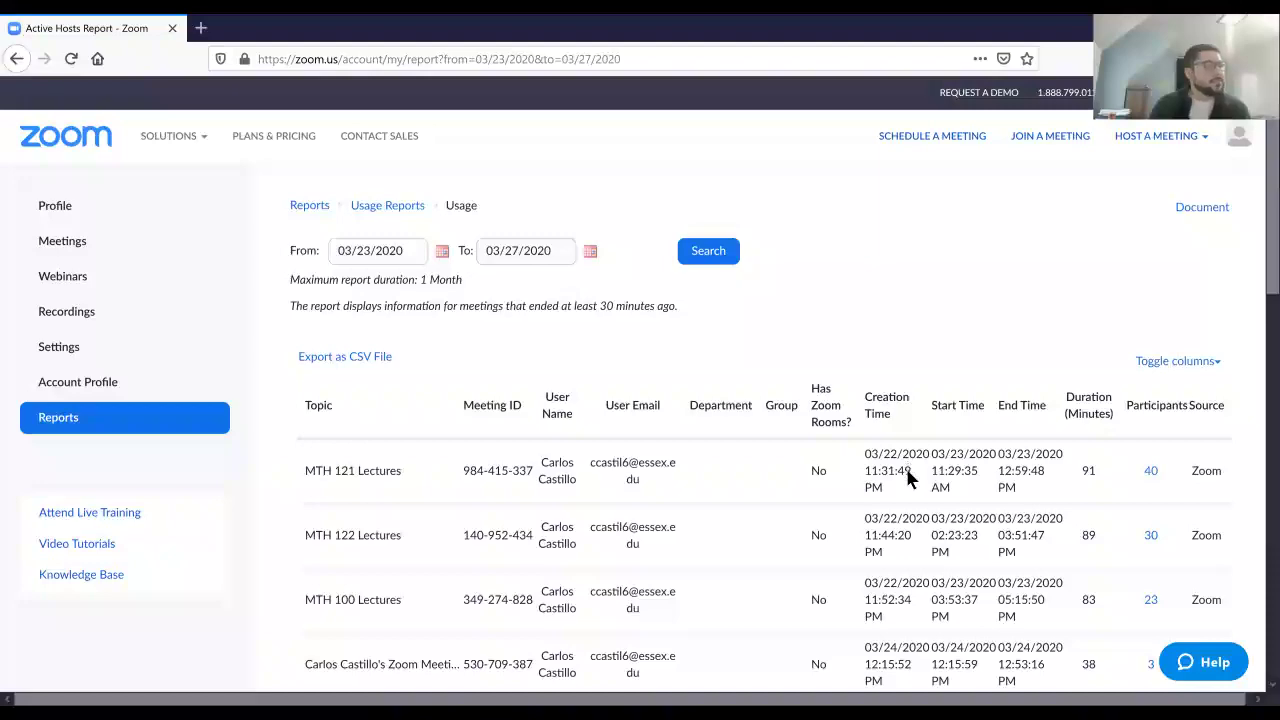
{"action": "scroll", "coordinate": [908, 475], "scroll_direction": "down", "scroll_amount": 3}
{"action": "scroll", "coordinate": [908, 470], "scroll_direction": "down", "scroll_amount": 3}
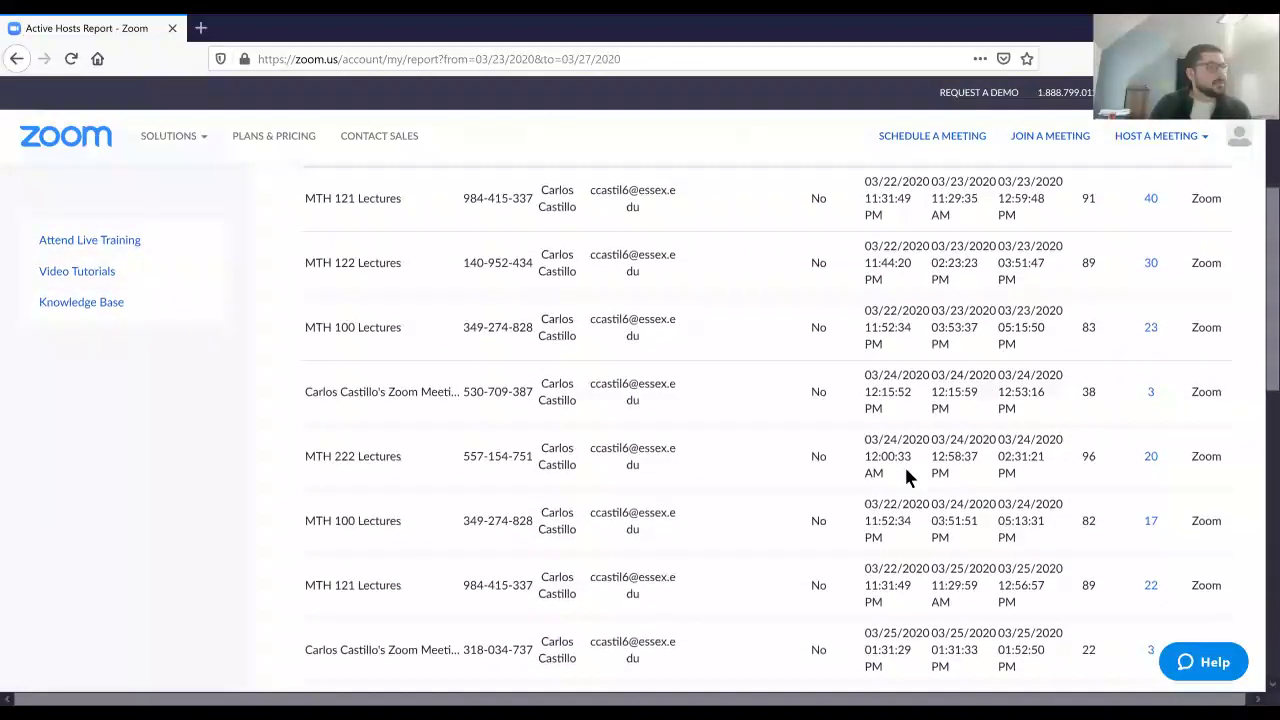
{"action": "scroll", "coordinate": [907, 478], "scroll_direction": "down", "scroll_amount": 4}
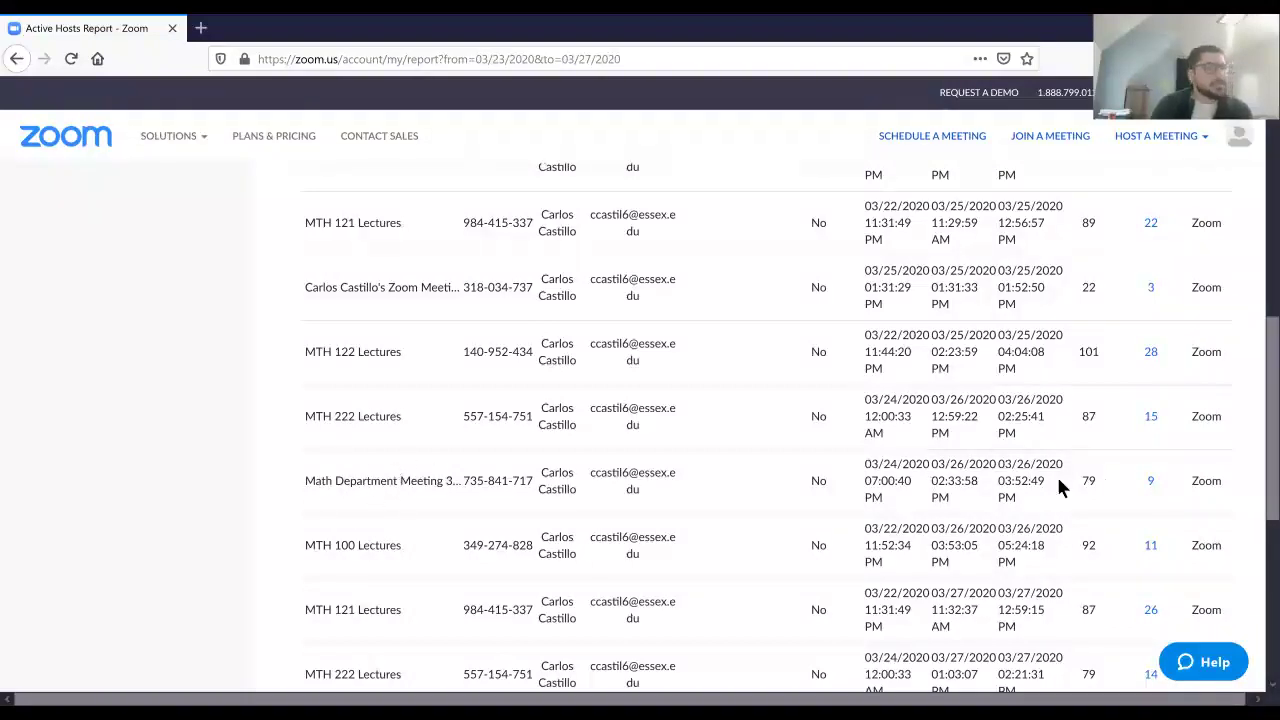
Open the Math Department meeting's participant list and review its join and leave times
{"action": "left_click", "coordinate": [1151, 485]}
{"action": "left_click_drag", "start_coordinate": [705, 350], "coordinate": [576, 245]}
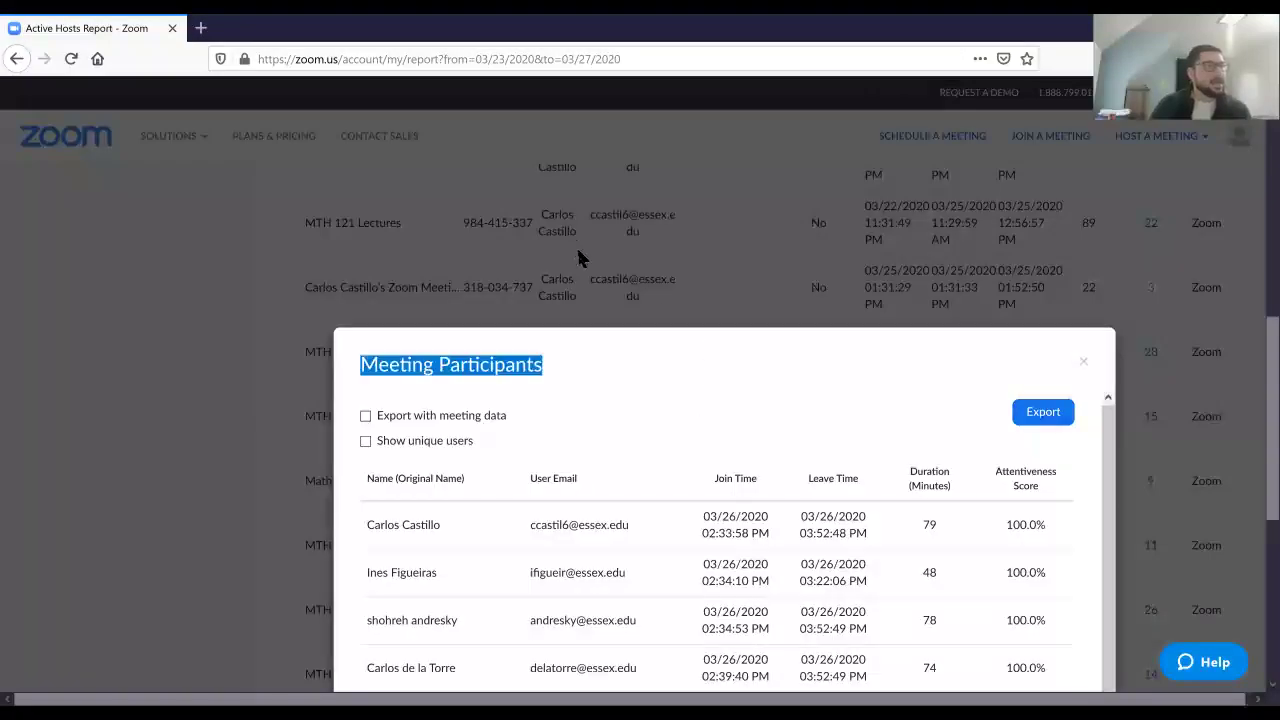
{"action": "scroll", "coordinate": [772, 479], "scroll_direction": "down", "scroll_amount": 1}
{"action": "scroll", "coordinate": [659, 337], "scroll_direction": "down", "scroll_amount": 5}
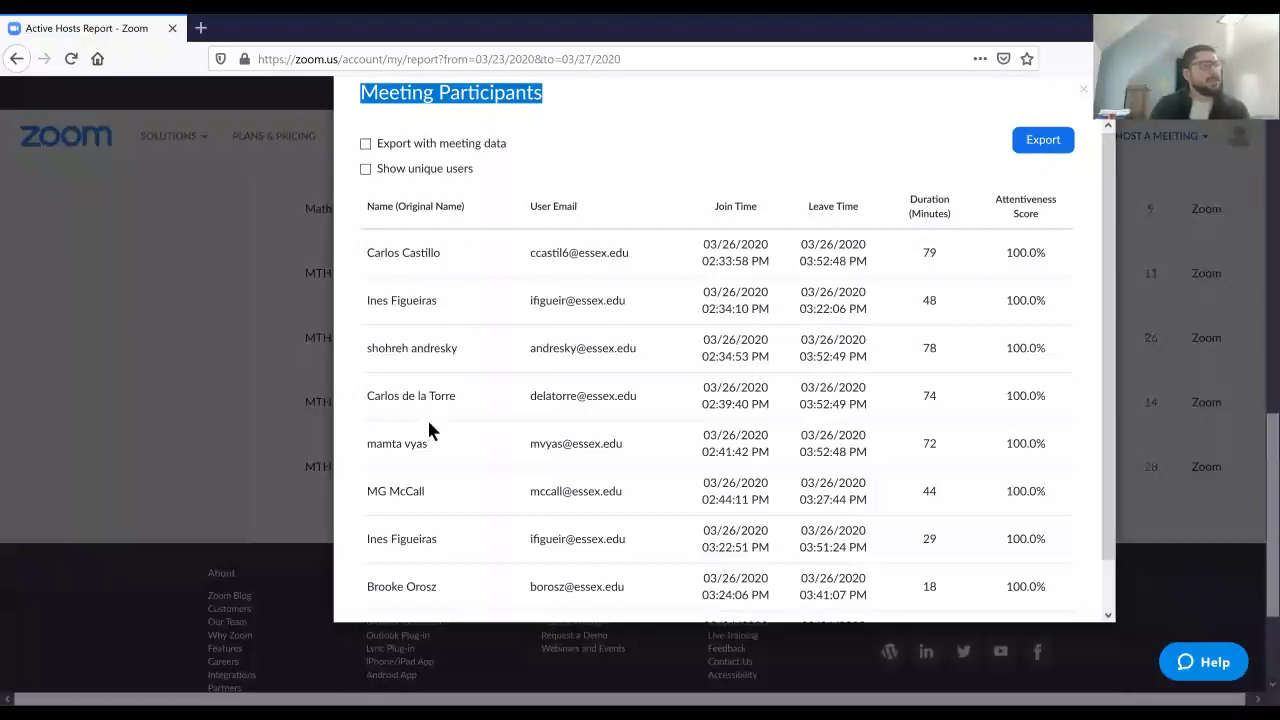
{"action": "scroll", "coordinate": [428, 424], "scroll_direction": "down", "scroll_amount": 3}
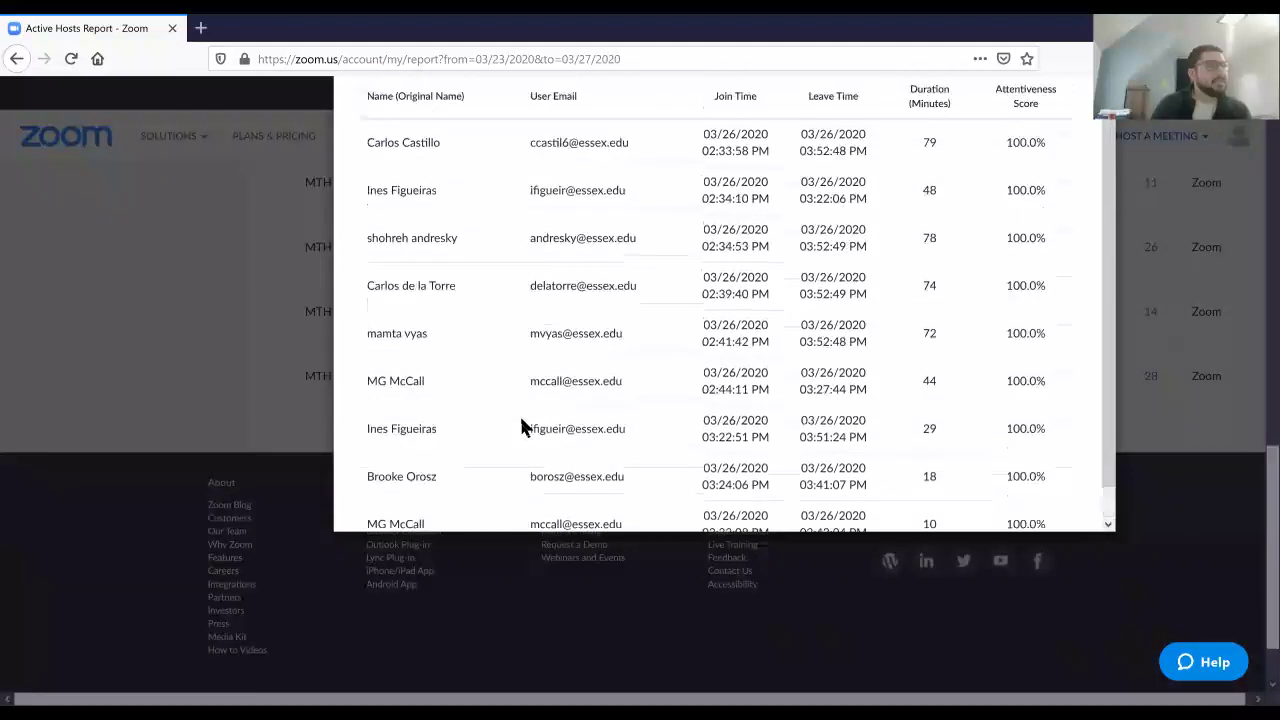
{"action": "scroll", "coordinate": [530, 380], "scroll_direction": "up", "scroll_amount": 1}
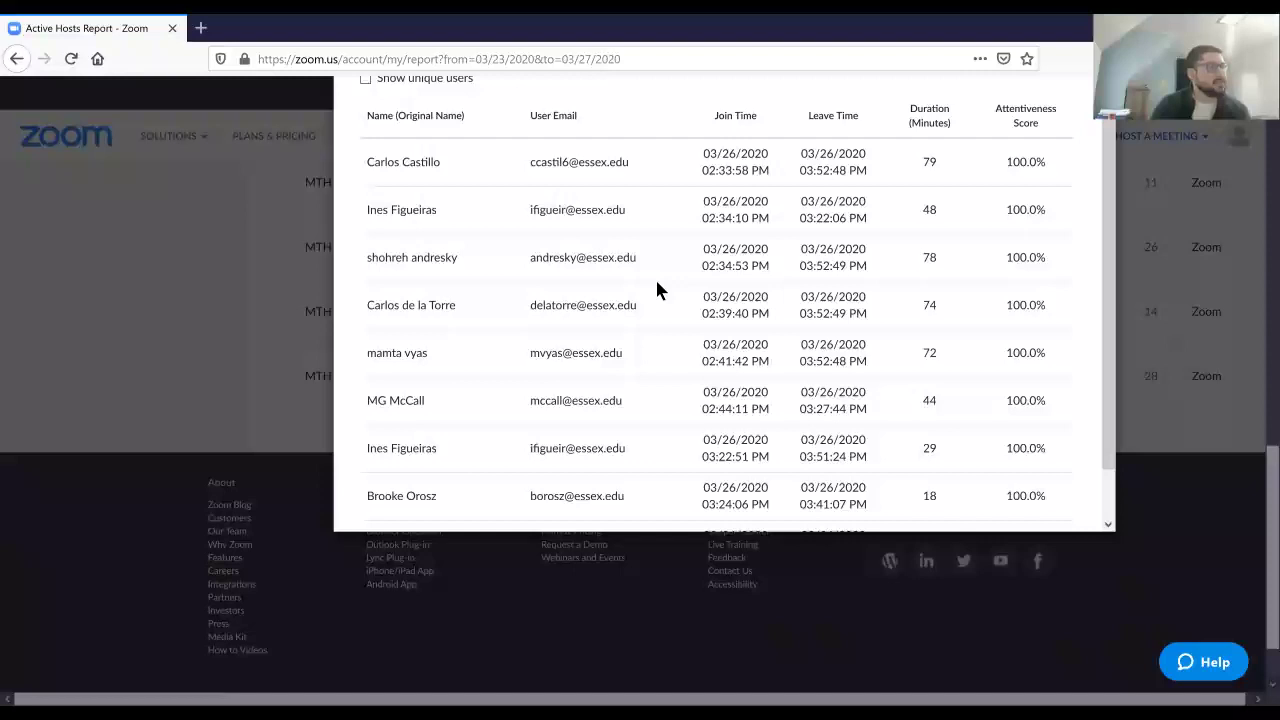
{"action": "scroll", "coordinate": [656, 282], "scroll_direction": "up", "scroll_amount": 2}
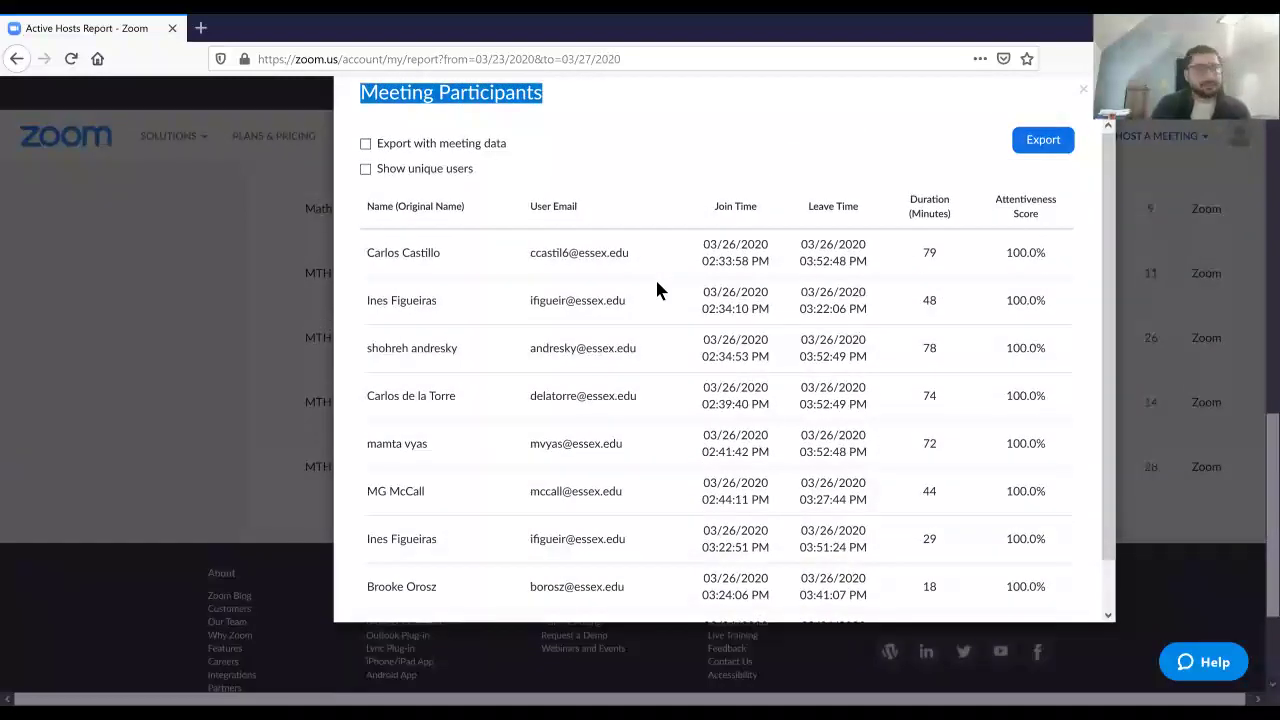
{"action": "scroll", "coordinate": [452, 311], "scroll_direction": "down", "scroll_amount": 1}
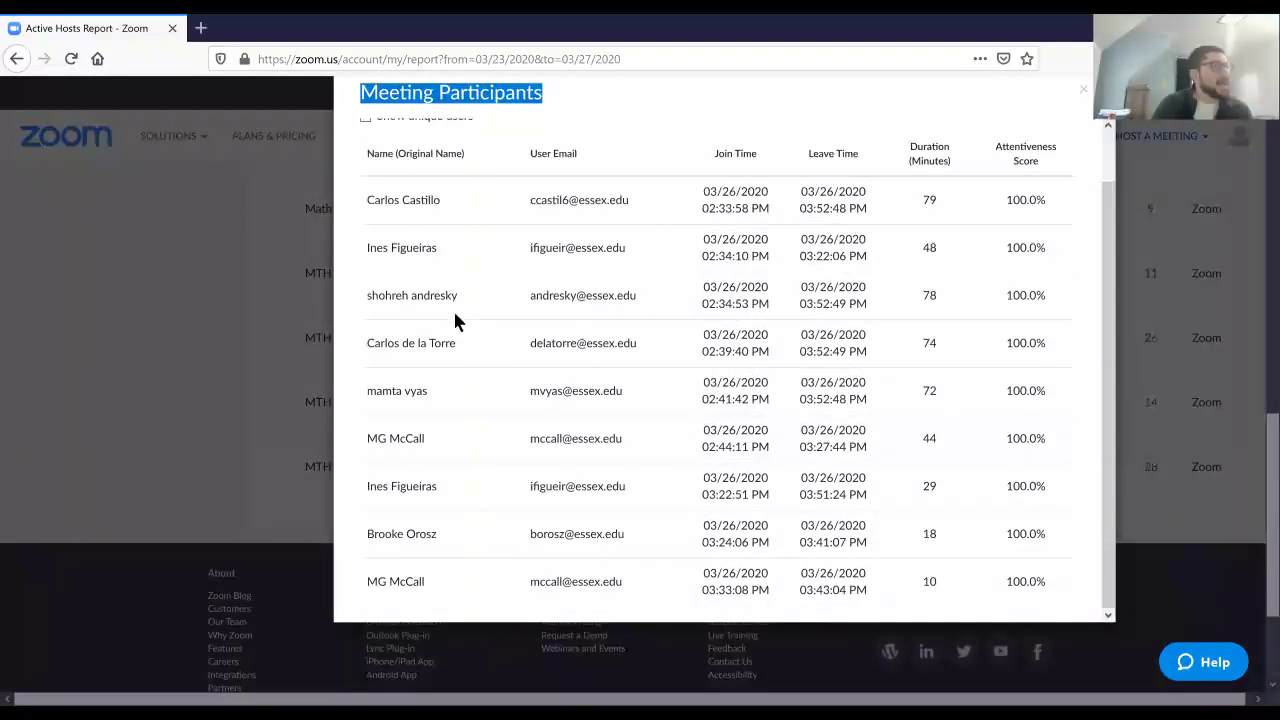
{"action": "scroll", "coordinate": [440, 302], "scroll_direction": "up", "scroll_amount": 1}
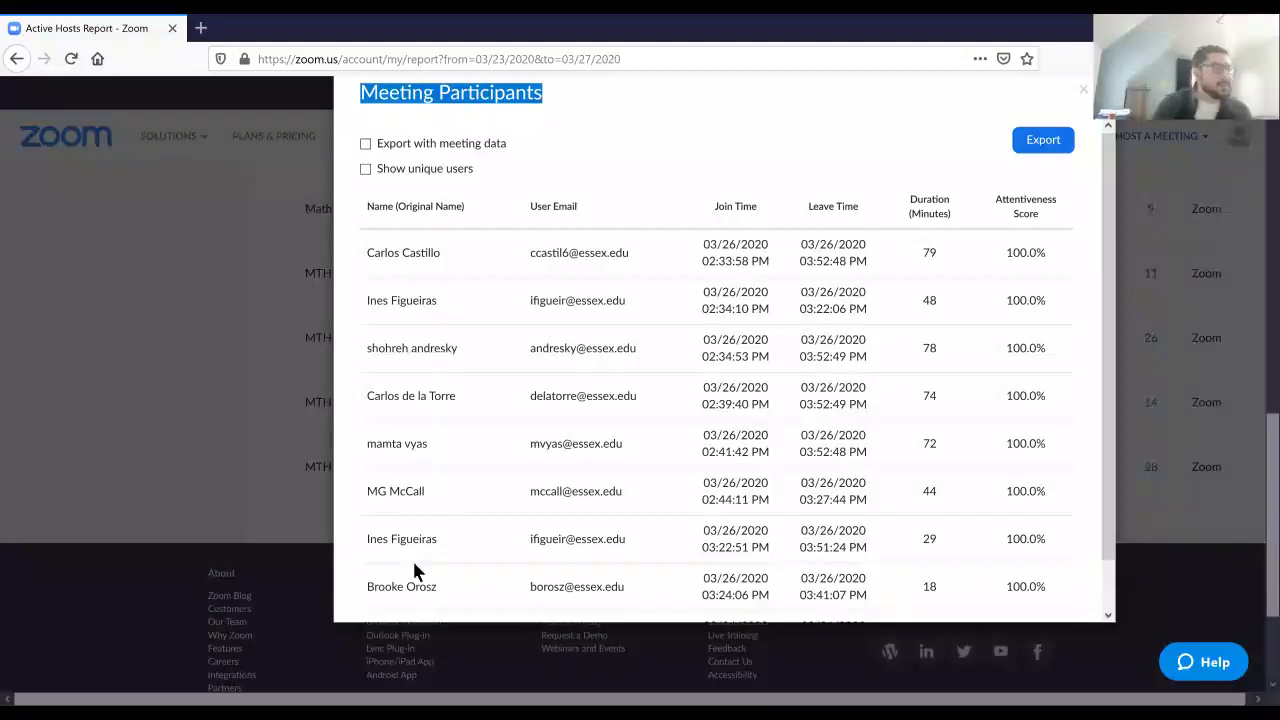
{"action": "scroll", "coordinate": [445, 530], "scroll_direction": "down", "scroll_amount": 1}
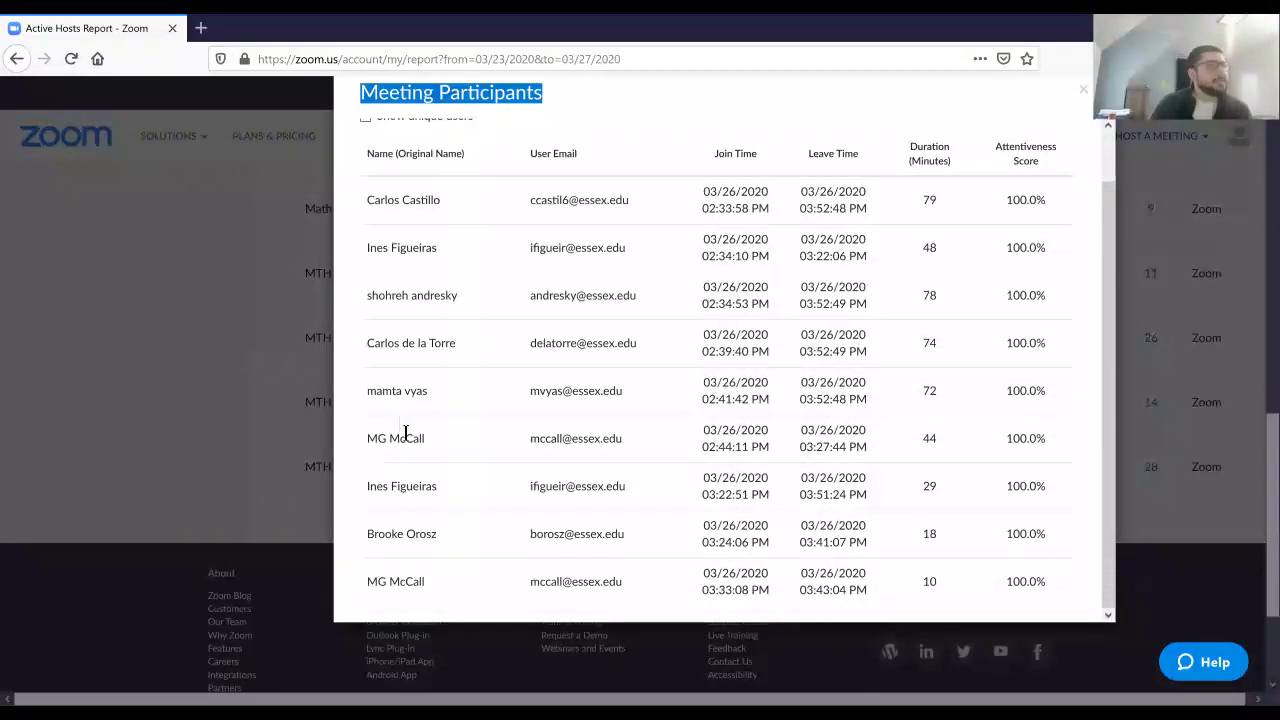
{"action": "scroll", "coordinate": [453, 530], "scroll_direction": "up", "scroll_amount": 1}
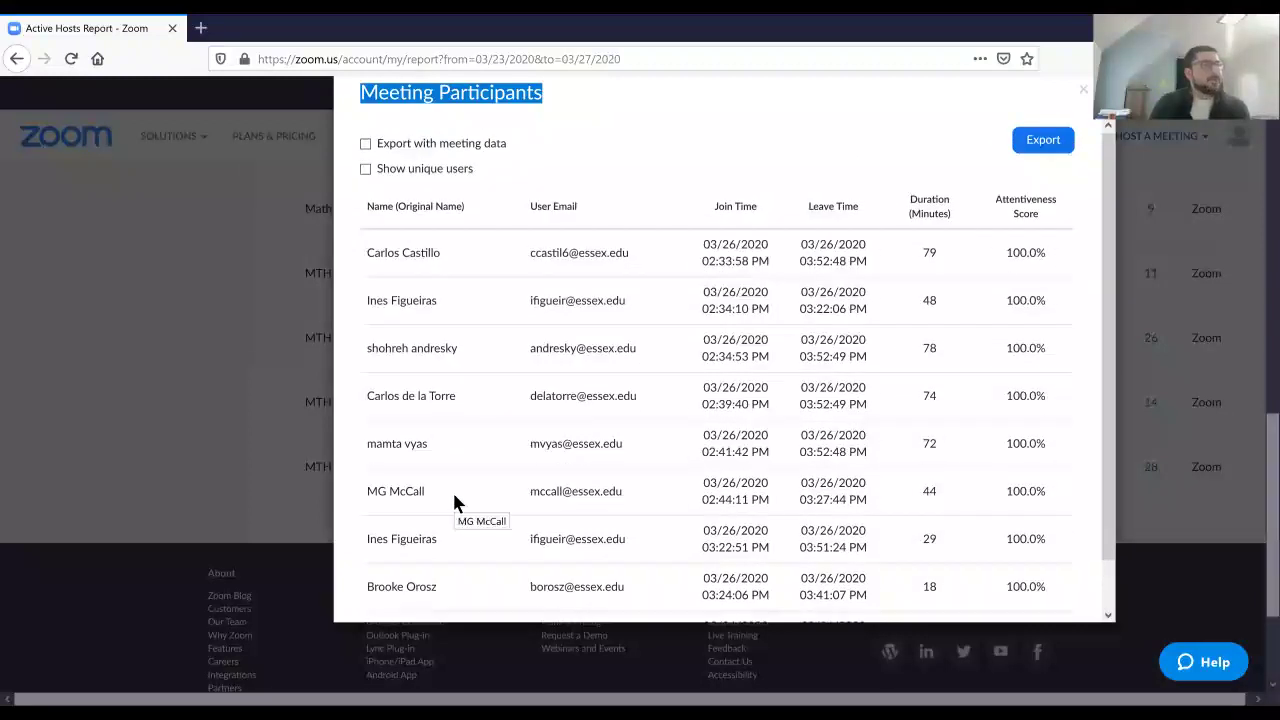
Enable 'Show unique users', export the list as participants_735841717.csv, and open it in Excel
{"action": "left_click", "coordinate": [366, 169]}
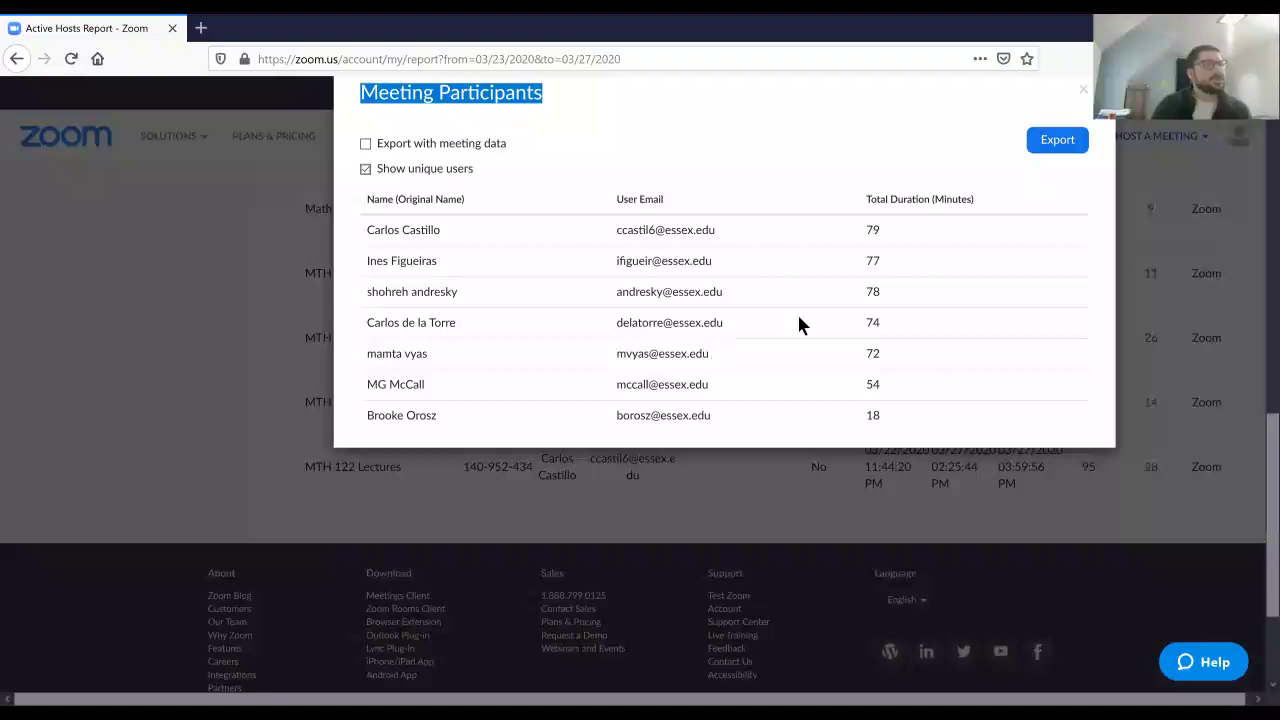
{"action": "scroll", "coordinate": [837, 343], "scroll_direction": "up", "scroll_amount": 2}
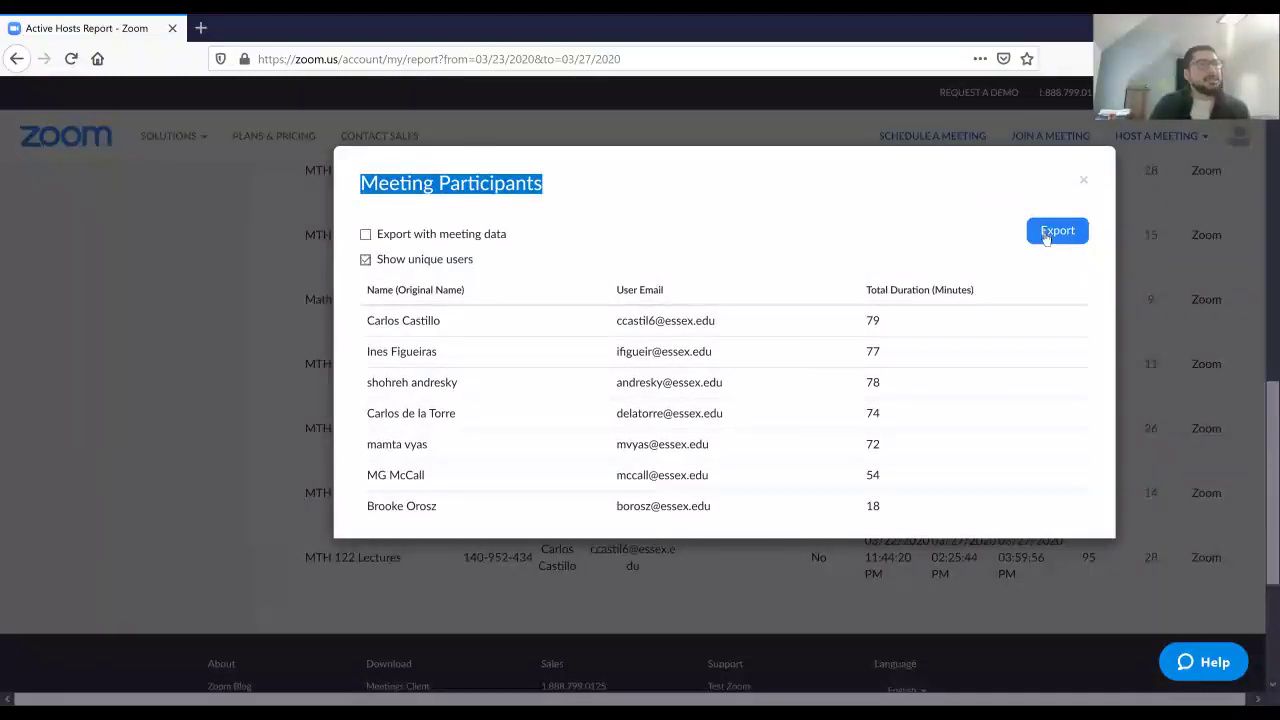
{"action": "left_click", "coordinate": [1046, 232]}
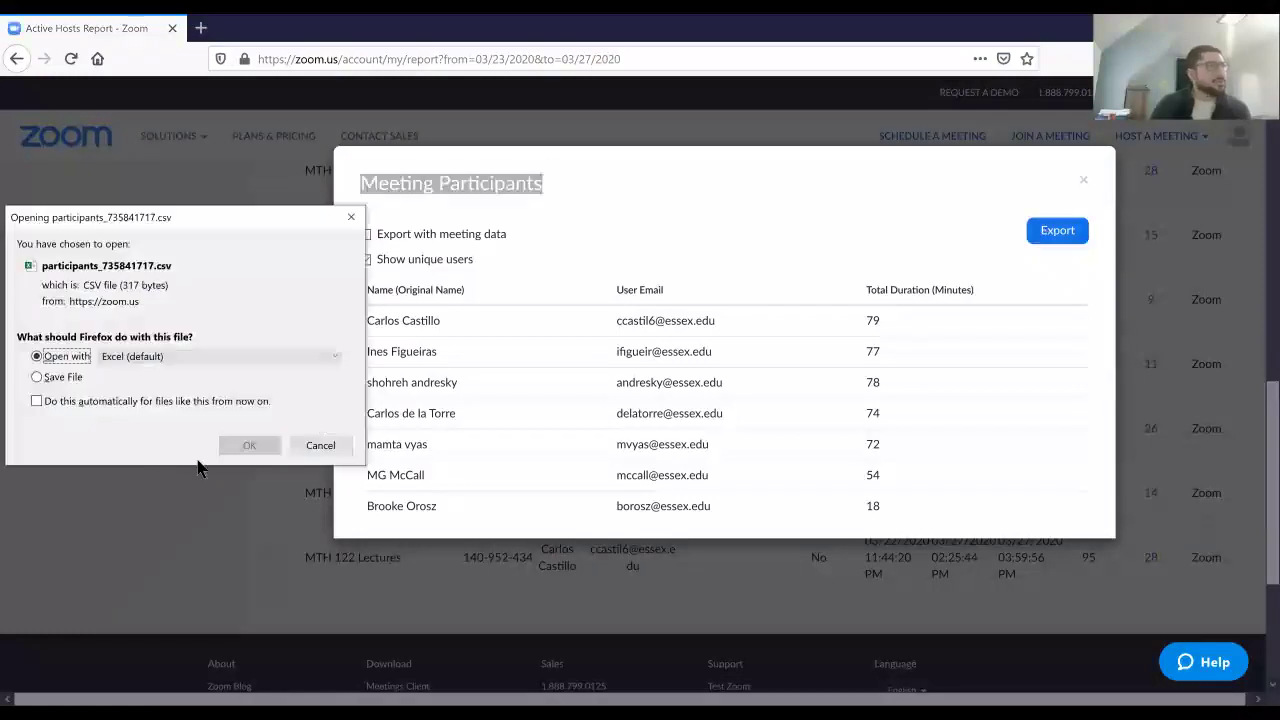
{"action": "left_click", "coordinate": [248, 447]}
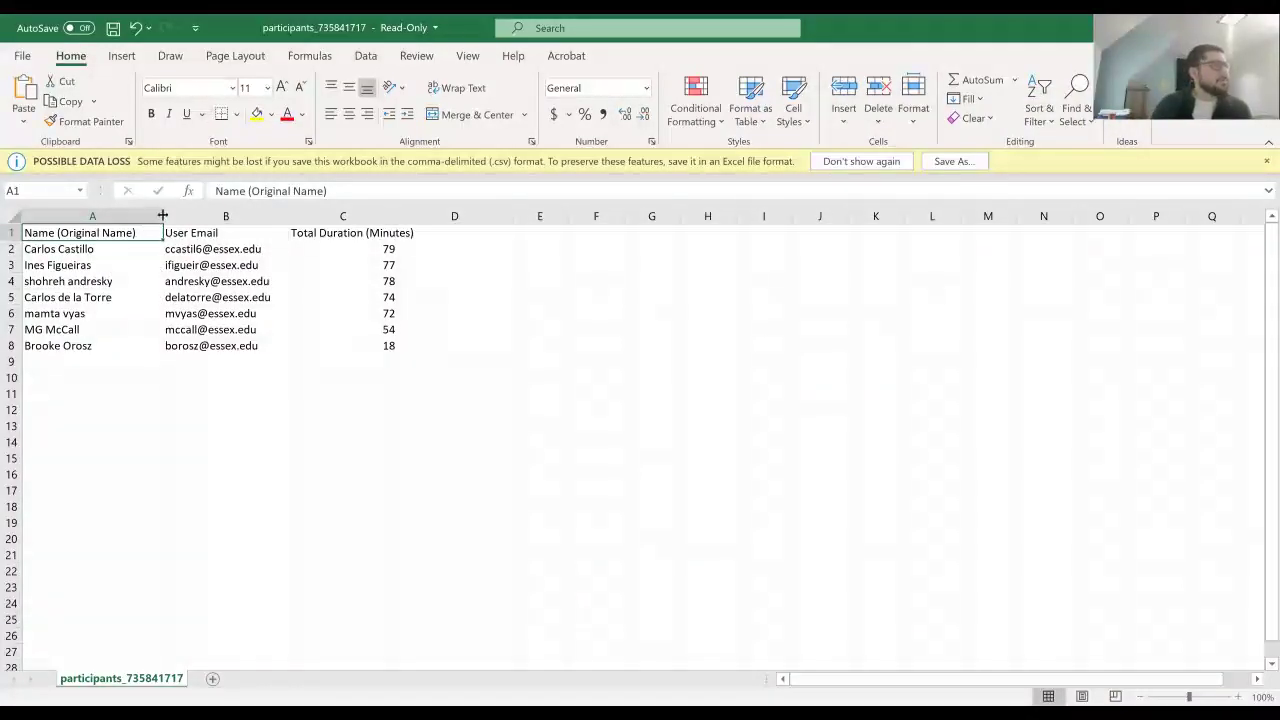
Drag column A's border wider so the participant names fit in the Excel sheet
{"action": "left_click_drag", "start_coordinate": [169, 216], "coordinate": [170, 216]}
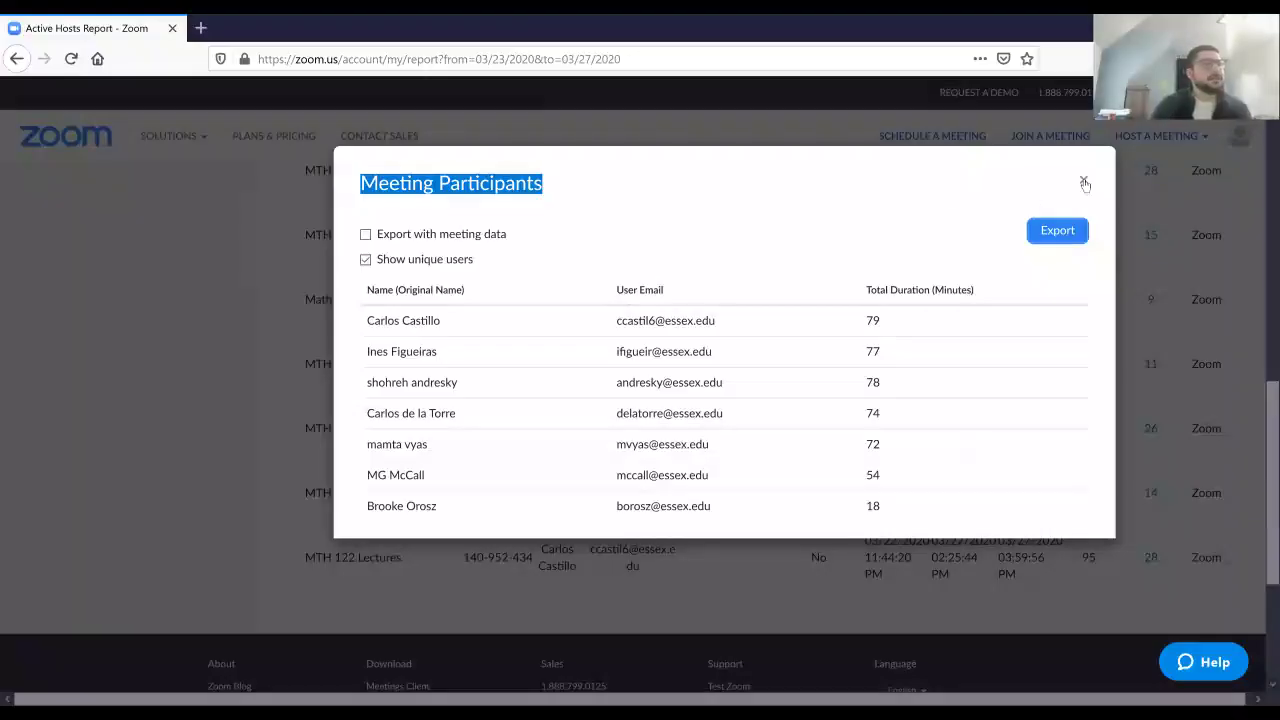
Close the participants window and reopen the 9-participant meeting's attendee list to review its entries
{"action": "left_click", "coordinate": [1083, 181]}
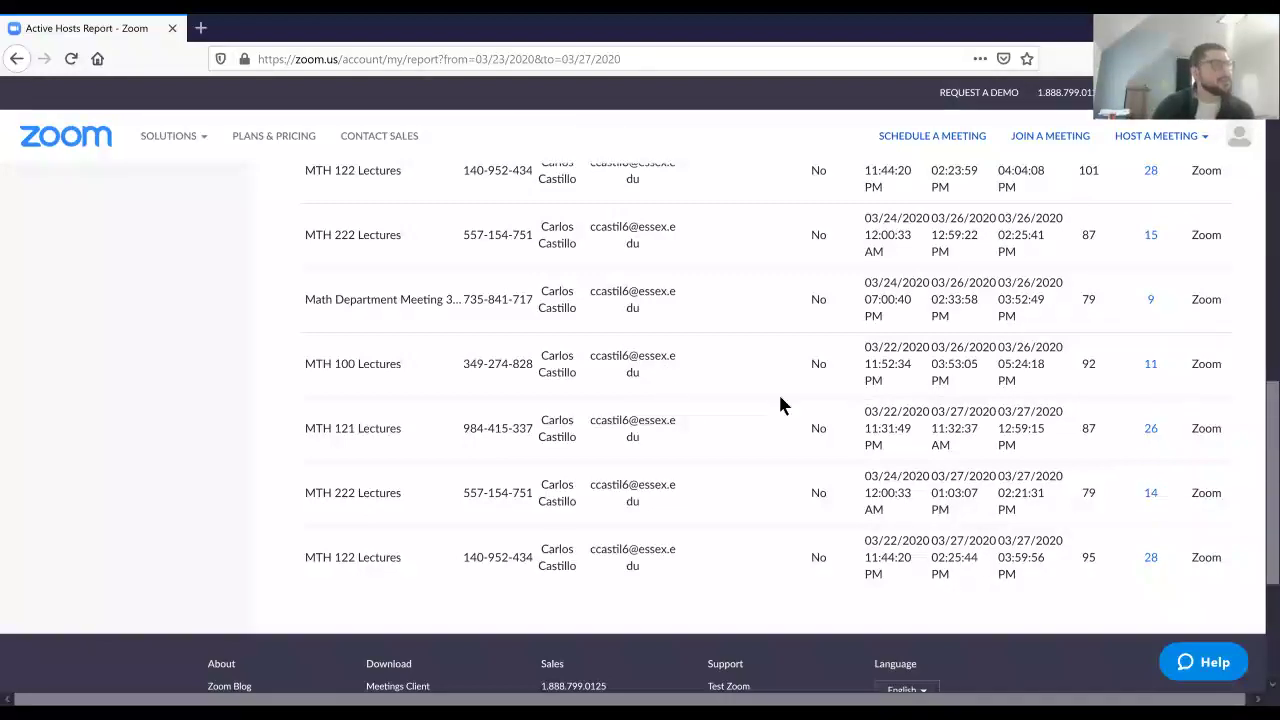
{"action": "scroll", "coordinate": [778, 400], "scroll_direction": "up", "scroll_amount": 2}
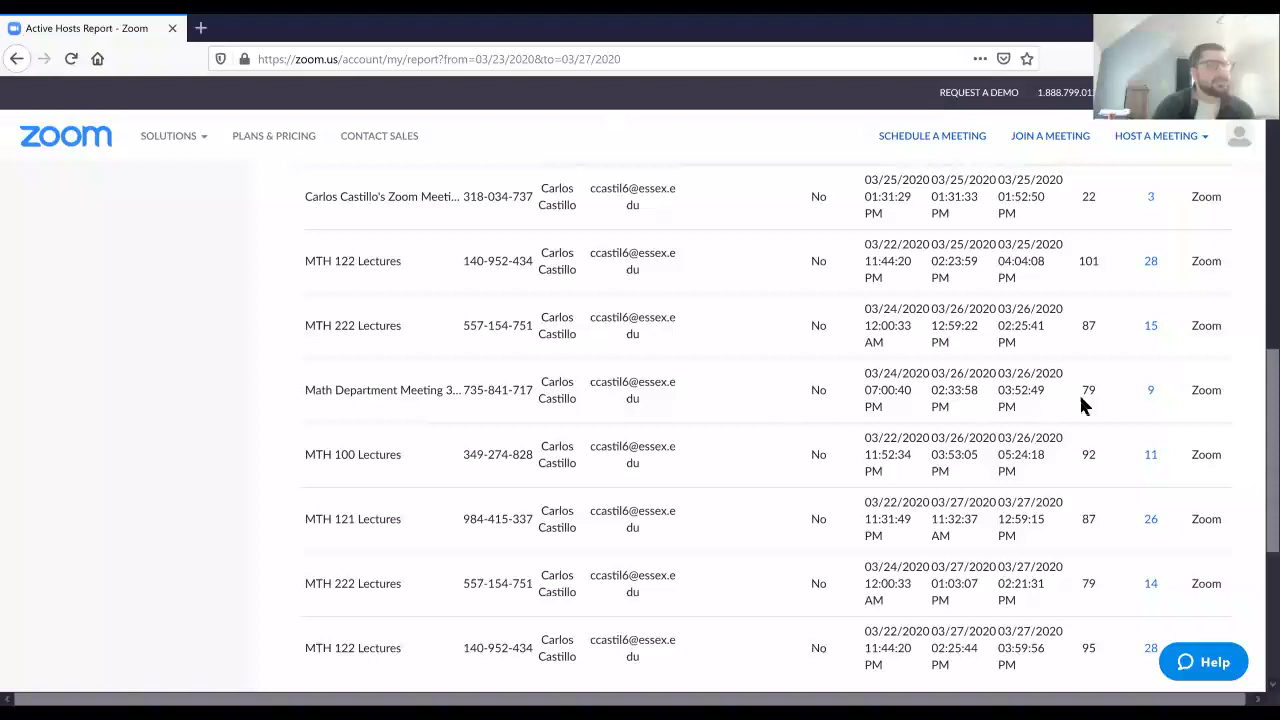
{"action": "left_click", "coordinate": [1151, 395]}
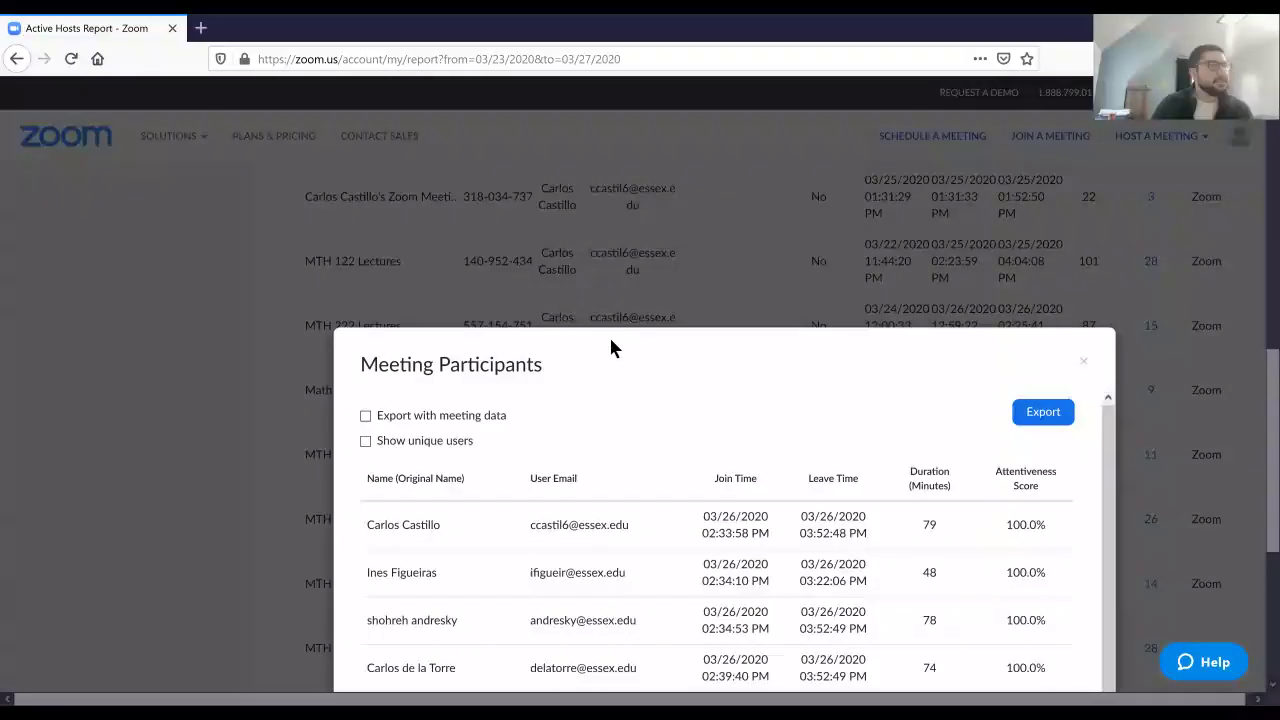
{"action": "left_click_drag", "start_coordinate": [609, 340], "coordinate": [490, 298]}
{"action": "scroll", "coordinate": [600, 335], "scroll_direction": "down", "scroll_amount": 5}
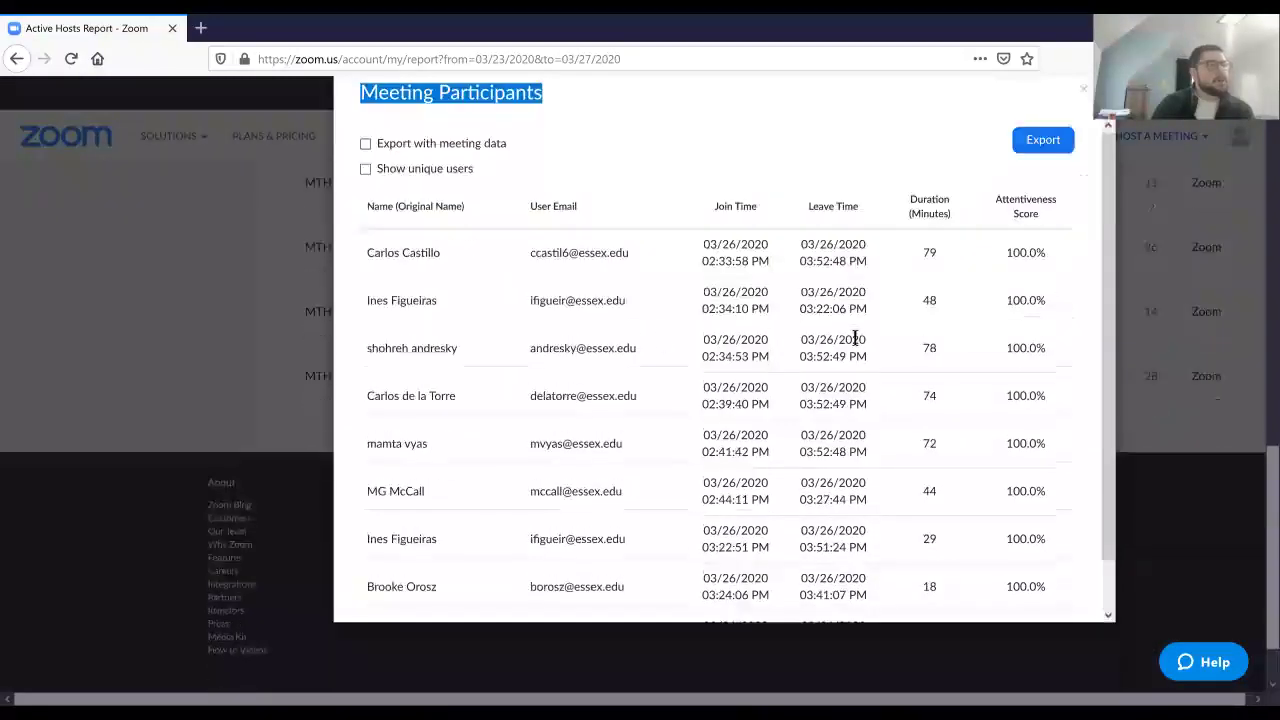
{"action": "scroll", "coordinate": [917, 397], "scroll_direction": "down", "scroll_amount": 1}
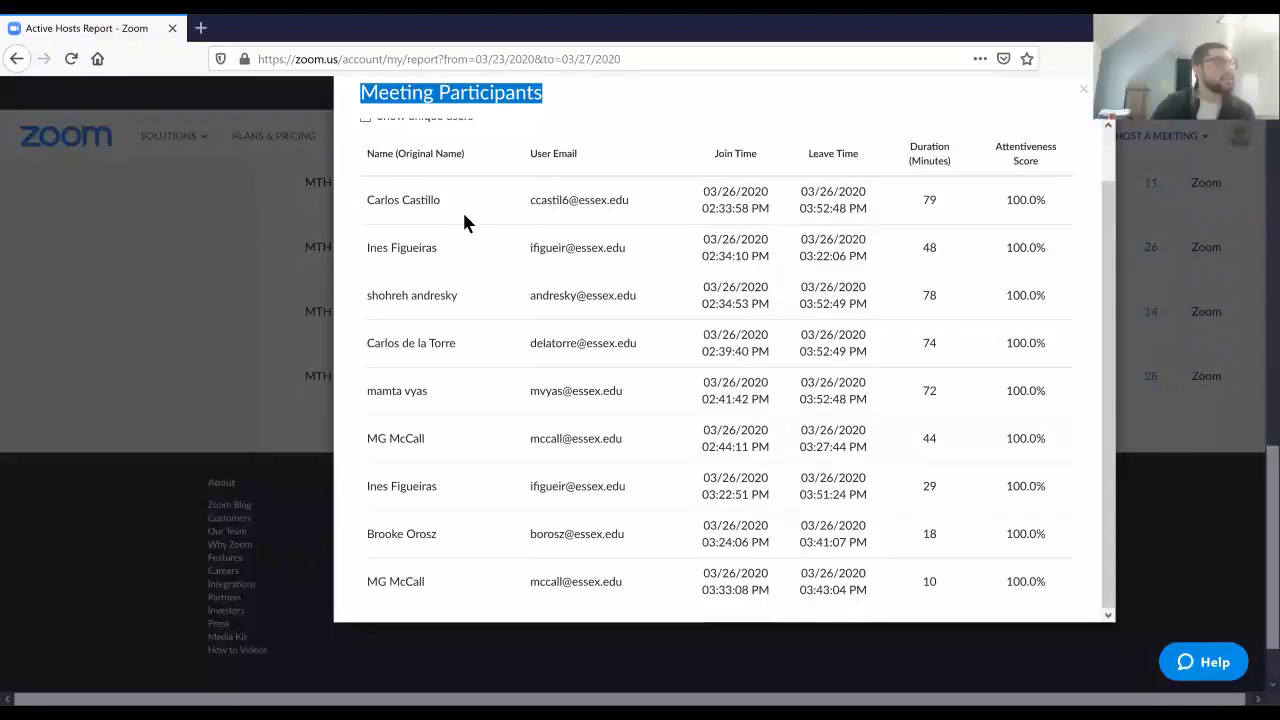
{"action": "scroll", "coordinate": [465, 131], "scroll_direction": "up", "scroll_amount": 1}
{"action": "left_click", "coordinate": [365, 167]}
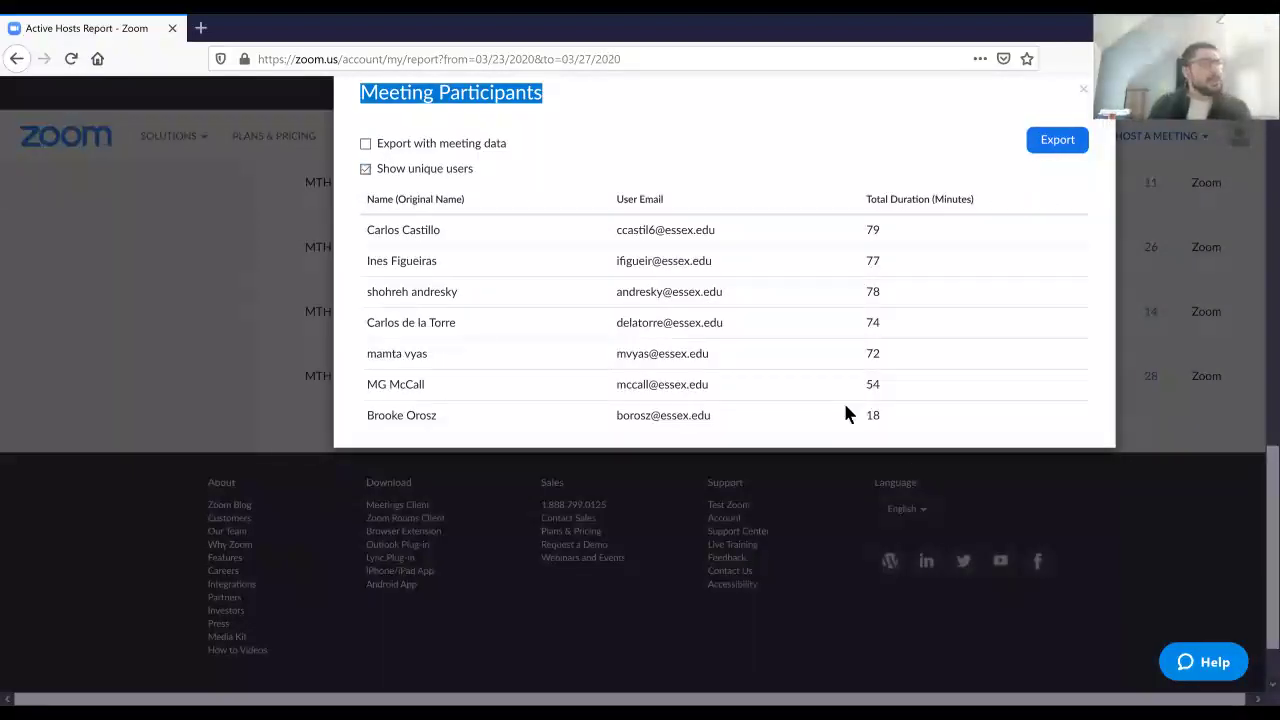